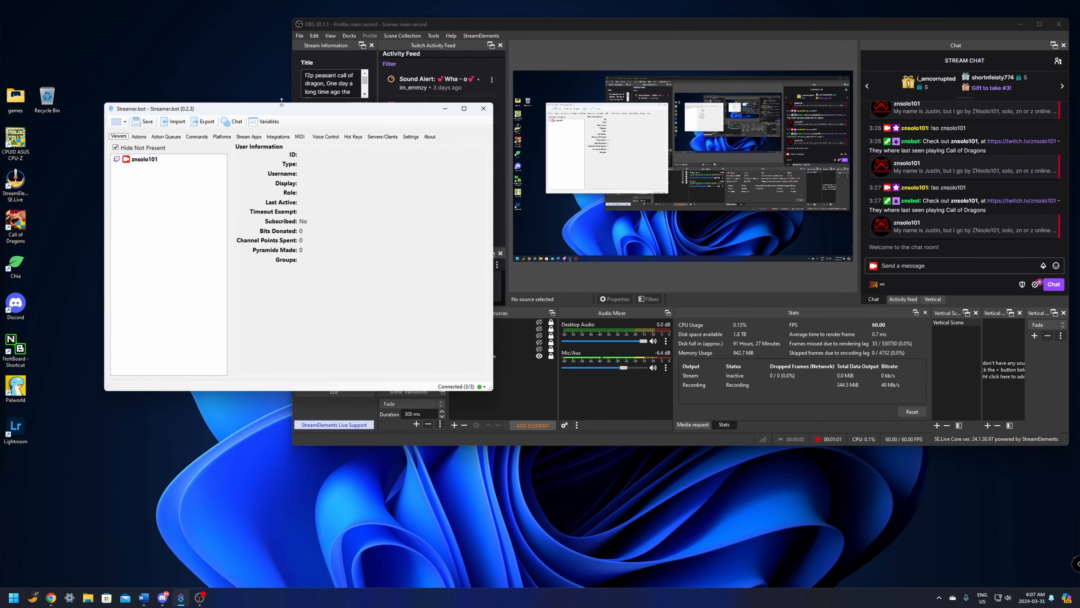
# - Add a voice control command named "switch scene" with the spoken command "scene one" and the location Exact
pyautogui.moveTo(288, 110); pyautogui.dragTo(299, 77)
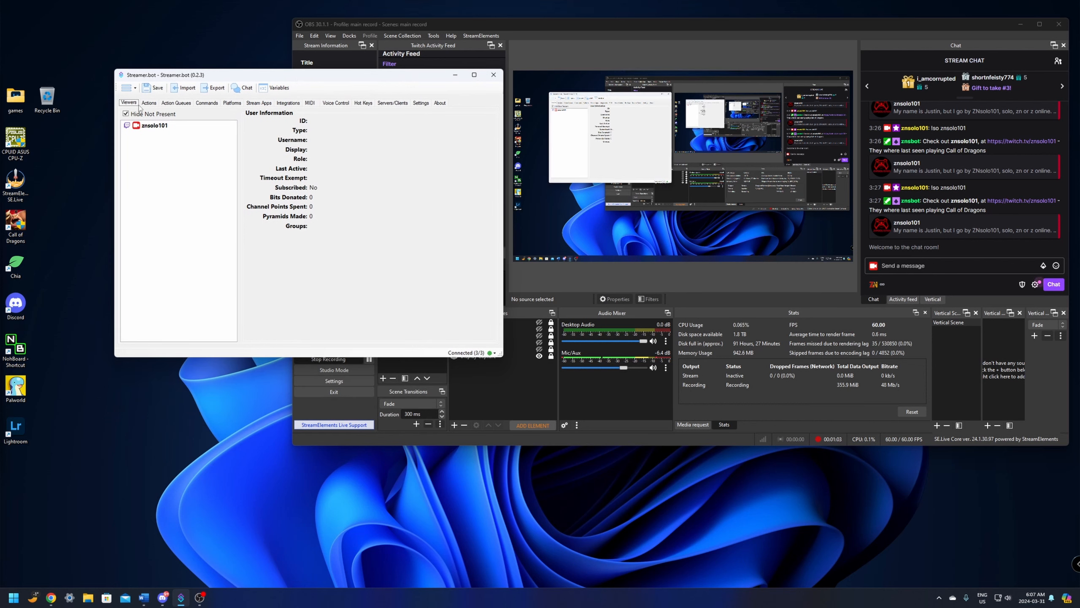
pyautogui.click(335, 103)
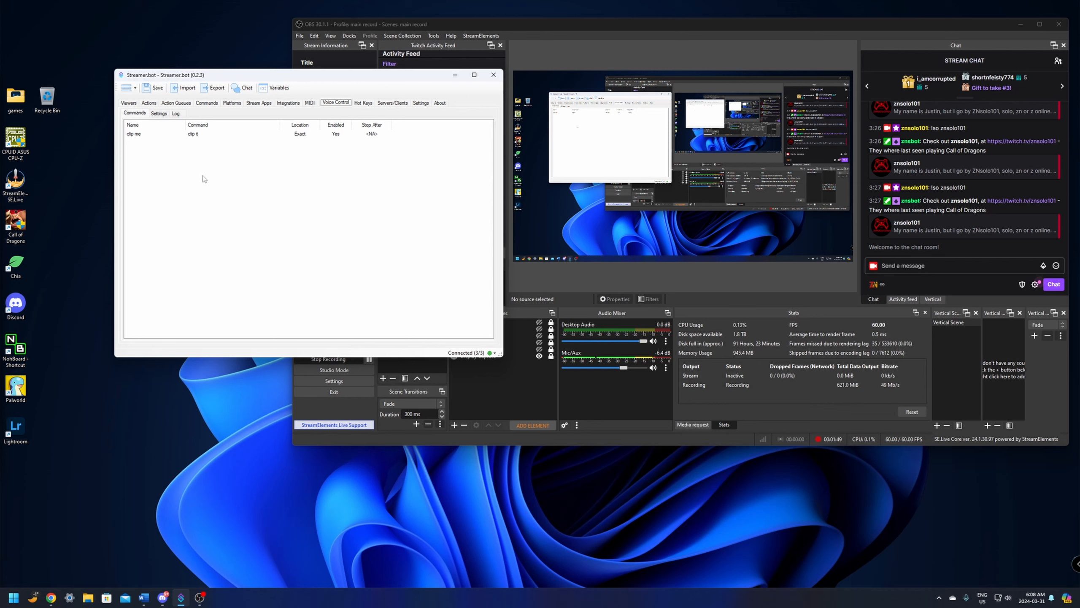
pyautogui.rightClick(203, 175)
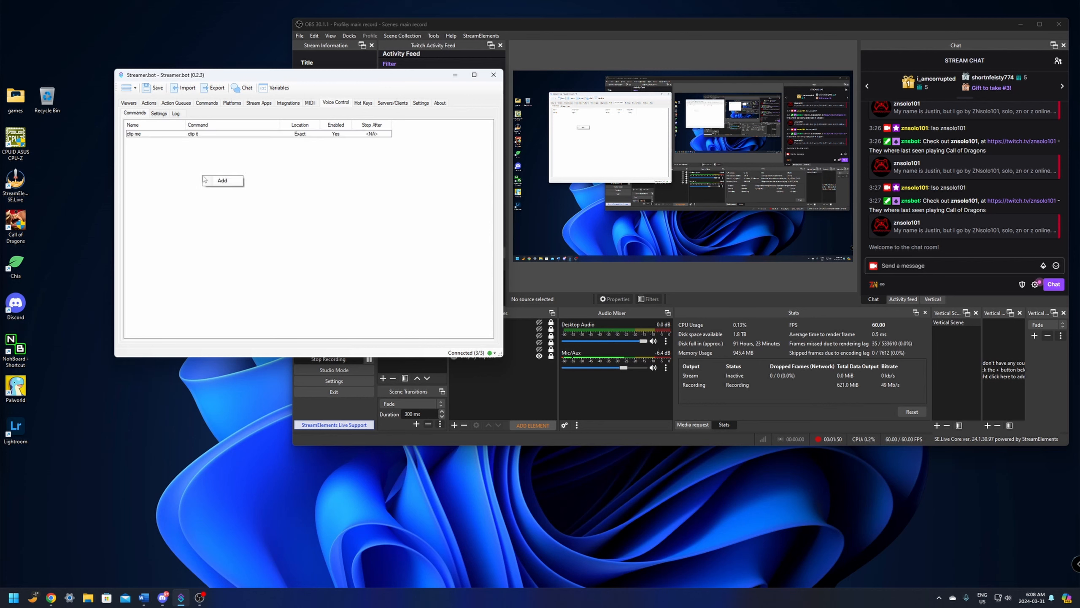
pyautogui.click(225, 182)
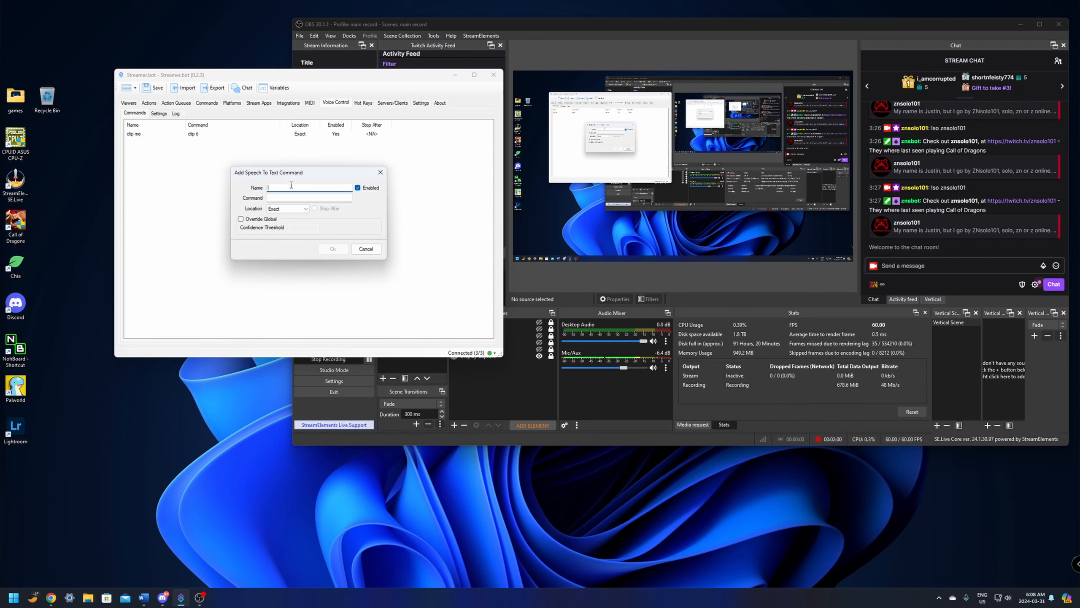
pyautogui.write('switch scene')
pyautogui.click(284, 198)
pyautogui.write('scene one')
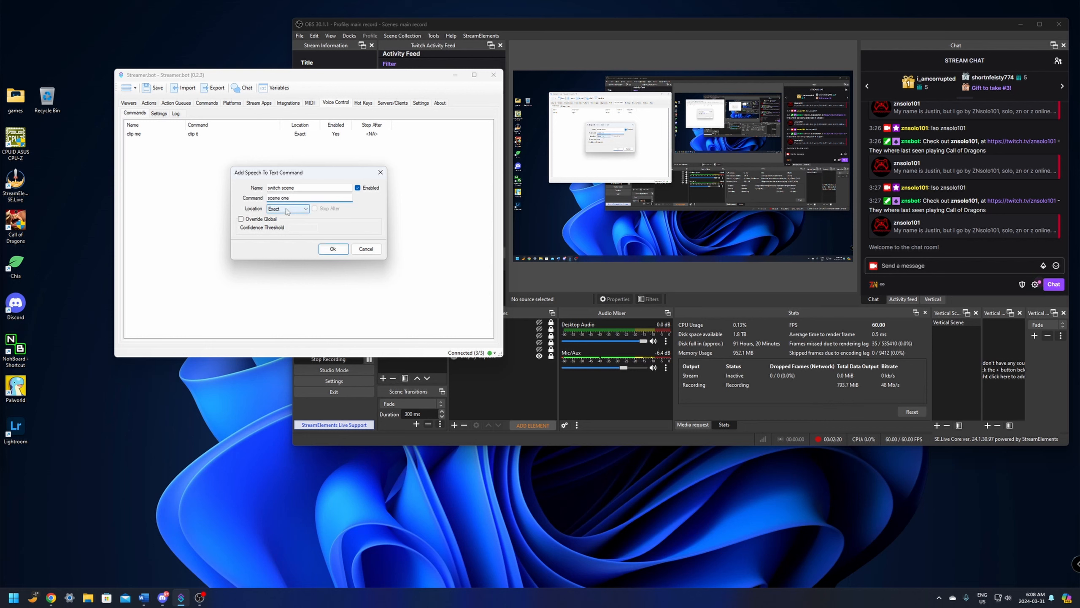
pyautogui.click(287, 210)
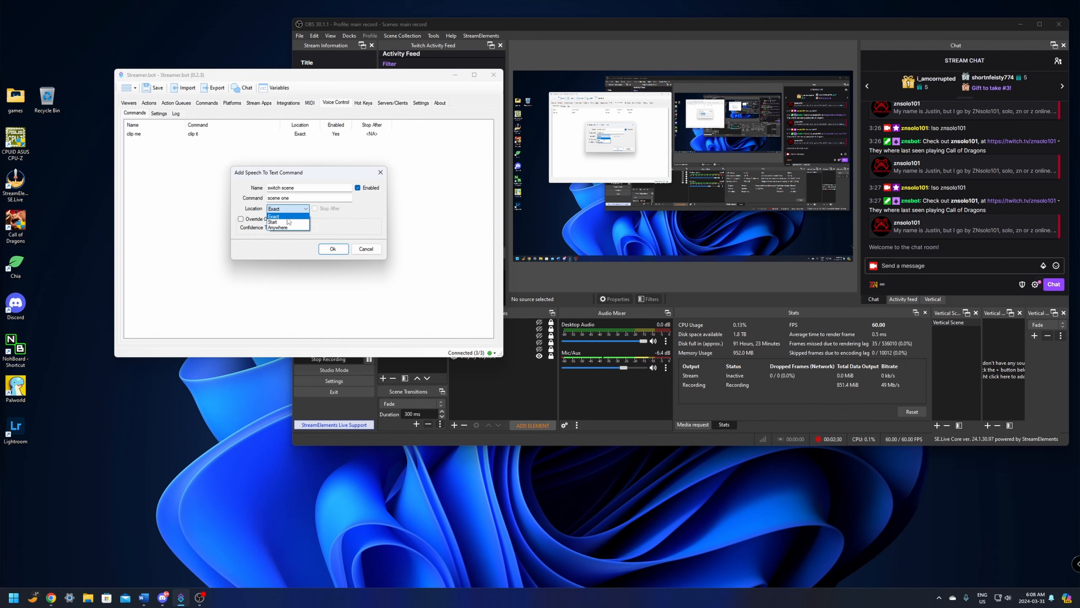
pyautogui.click(285, 217)
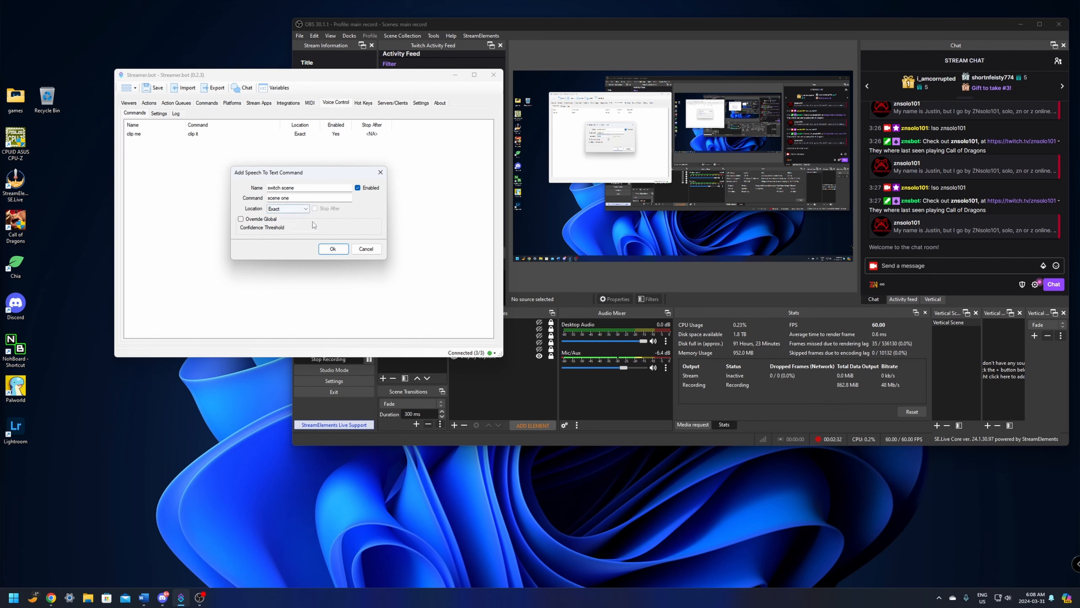
pyautogui.click(332, 249)
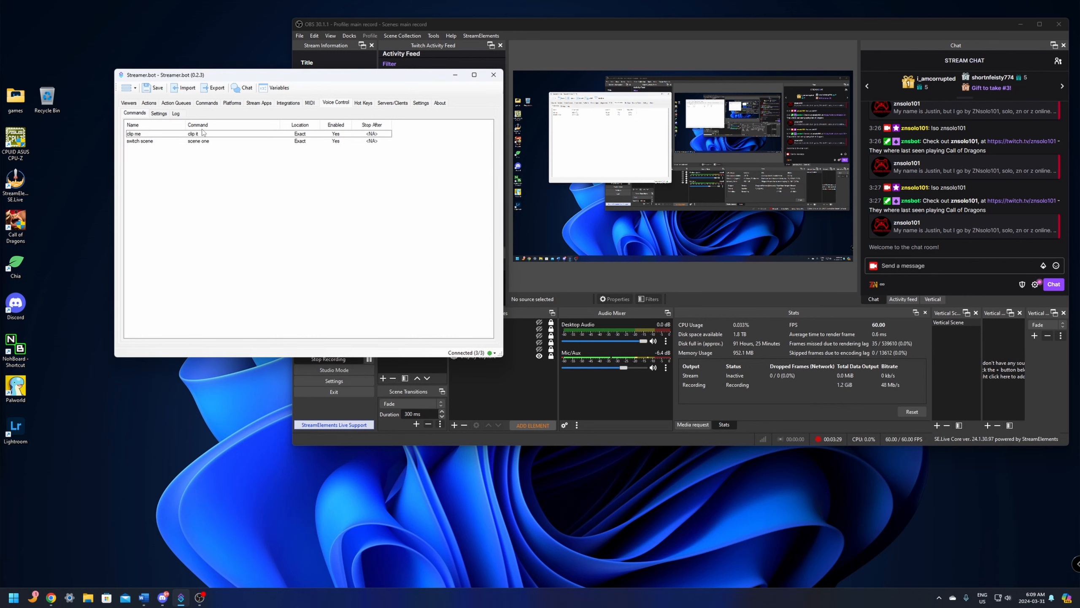
# - Create an action named "switch scene" in the group "main", keeping the Default queue
pyautogui.click(149, 103)
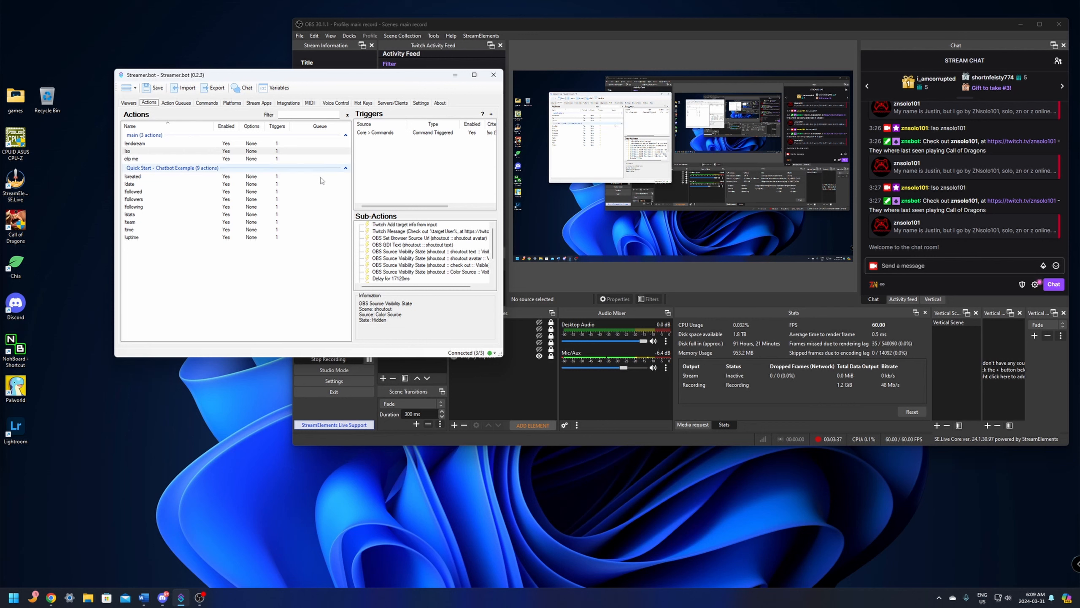
pyautogui.rightClick(206, 279)
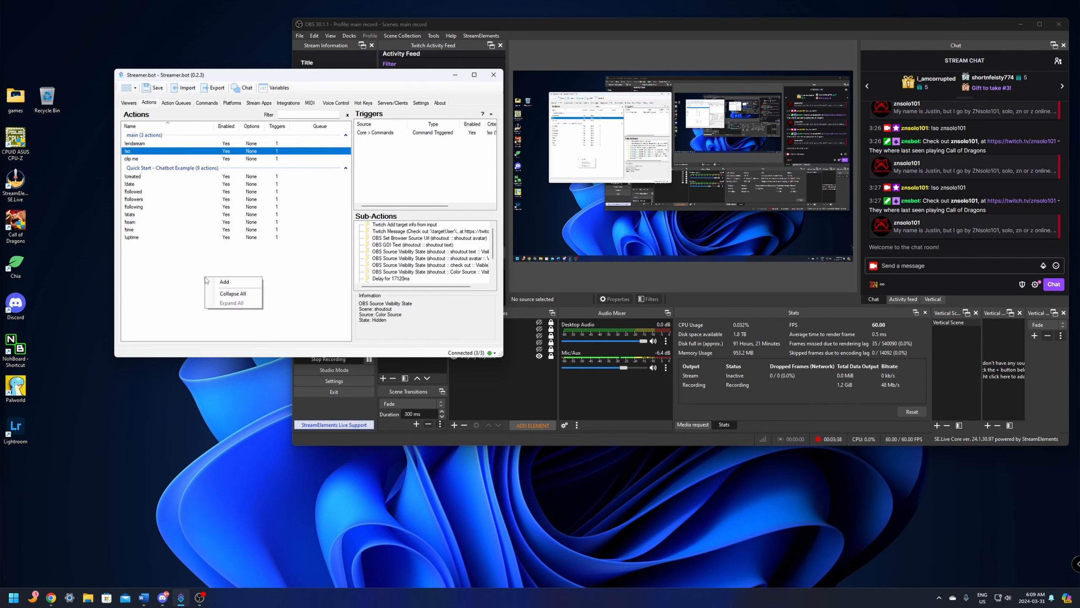
pyautogui.click(235, 282)
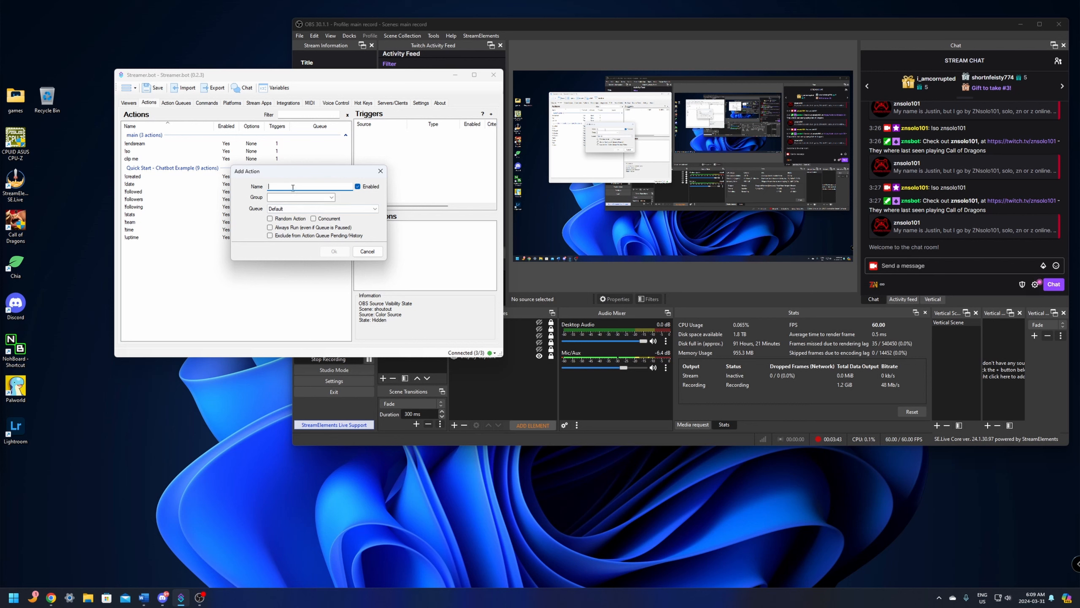
pyautogui.write('switch scene')
pyautogui.press('Tab')
pyautogui.click(331, 197)
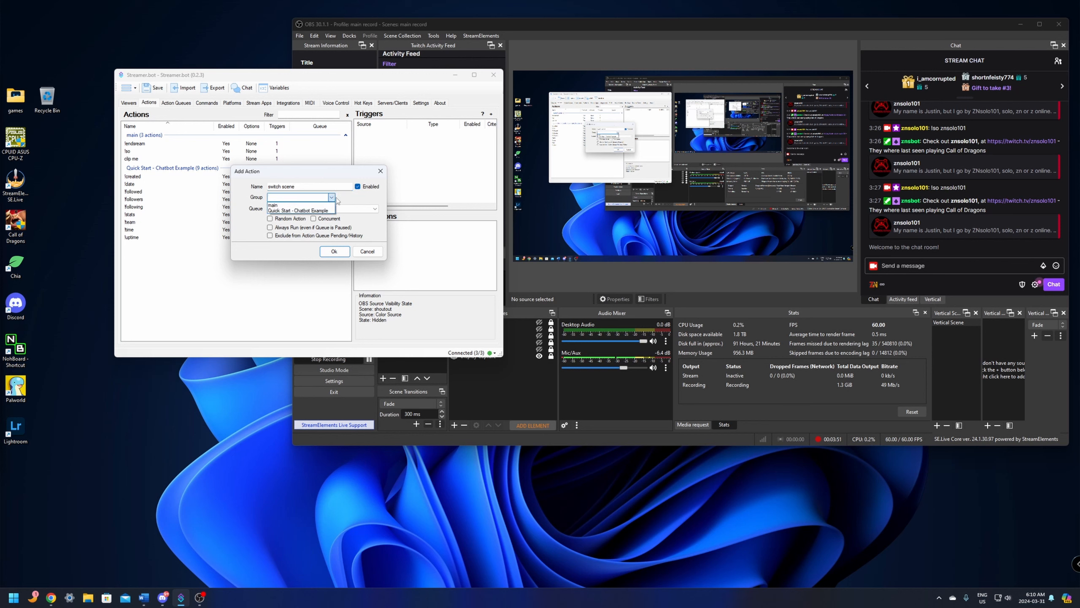
pyautogui.click(305, 211)
pyautogui.click(303, 209)
pyautogui.click(298, 207)
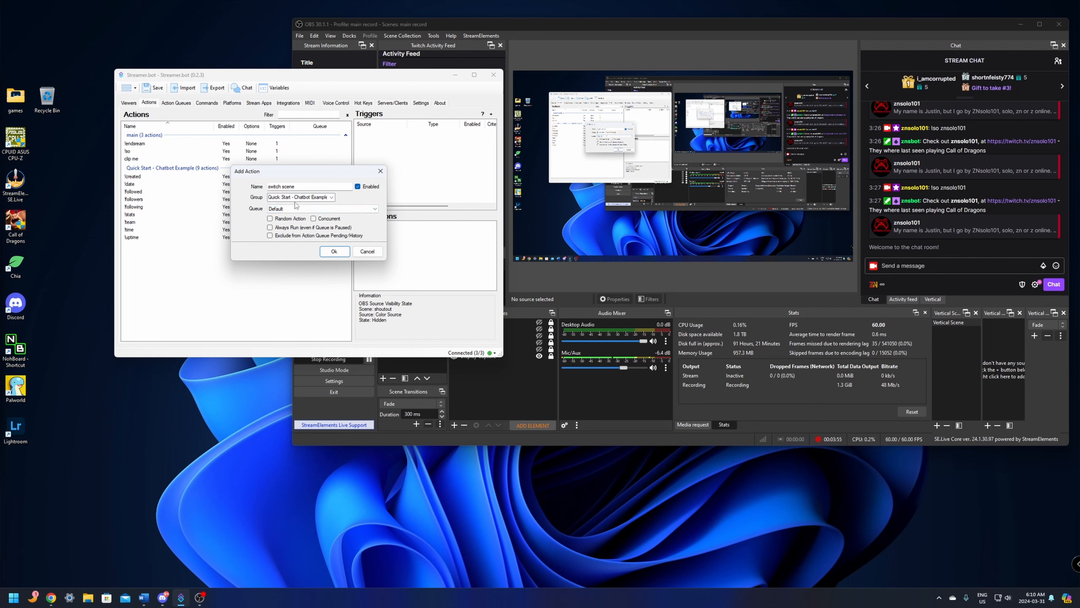
pyautogui.click(298, 197)
pyautogui.click(313, 206)
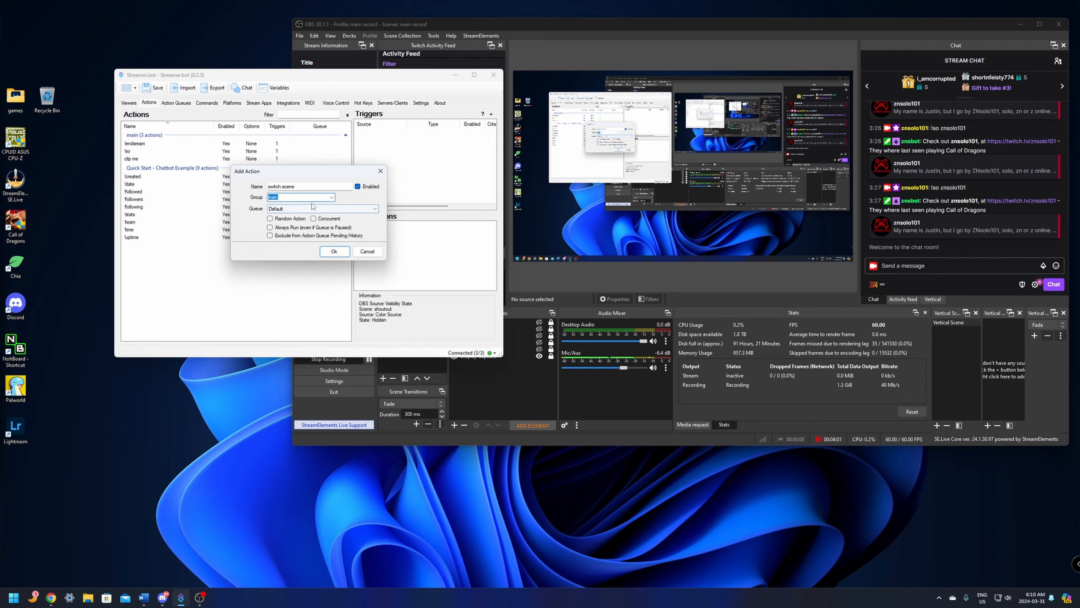
pyautogui.click(334, 252)
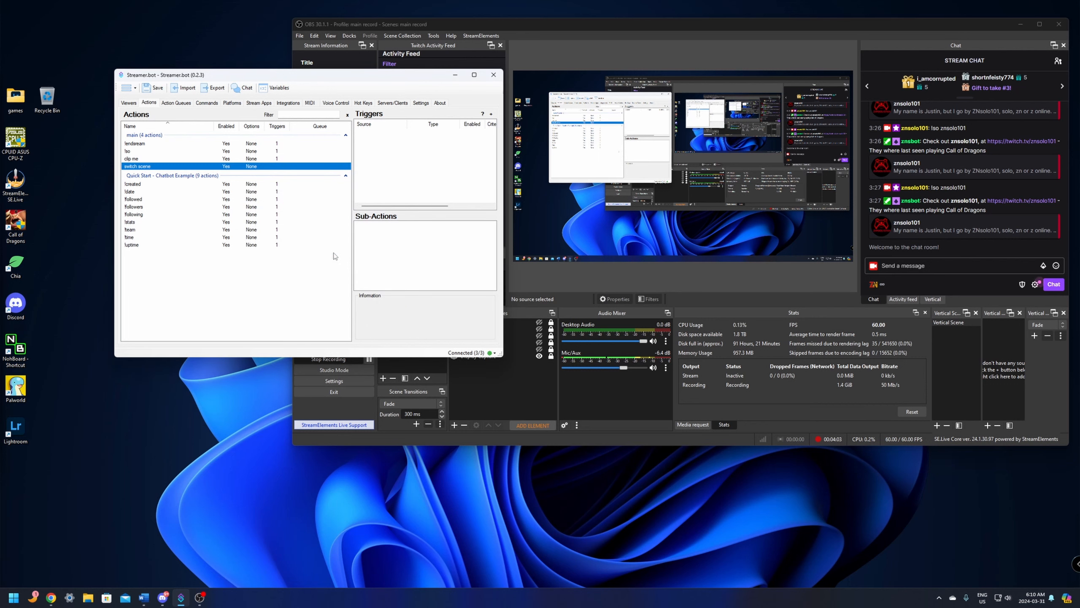
# - Add a Voice Control Command trigger to the "switch scene" action, using the "switch scene" voice command
pyautogui.rightClick(401, 147)
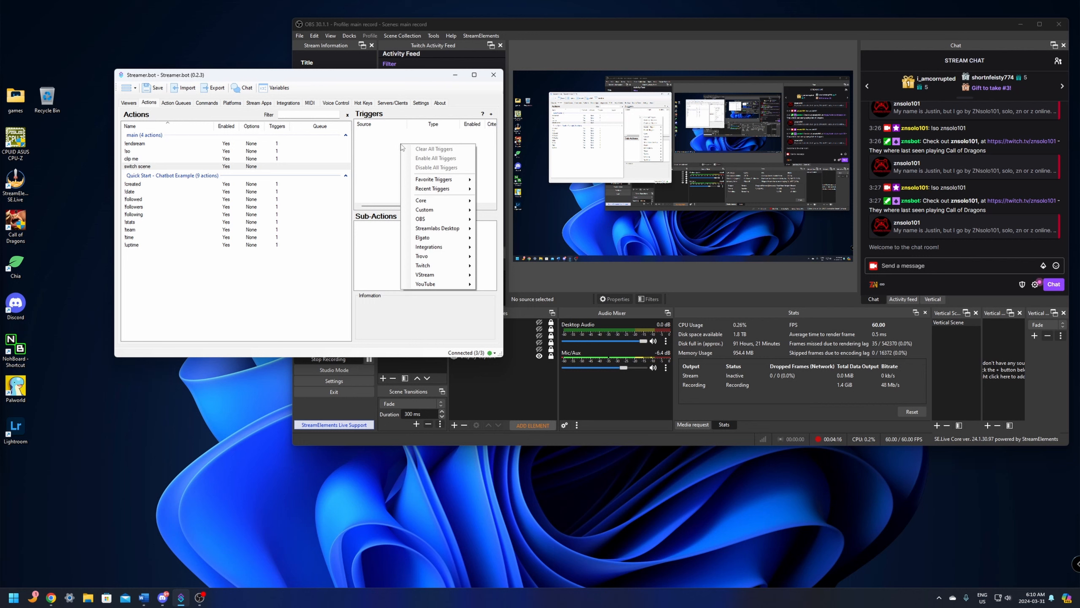
pyautogui.moveTo(441, 204)
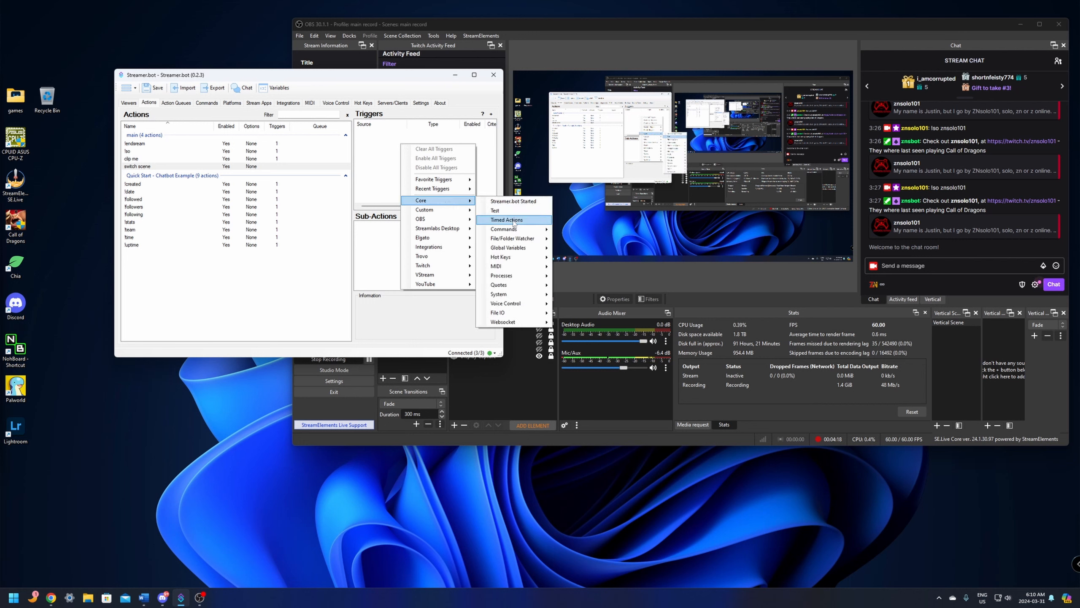
pyautogui.moveTo(508, 304)
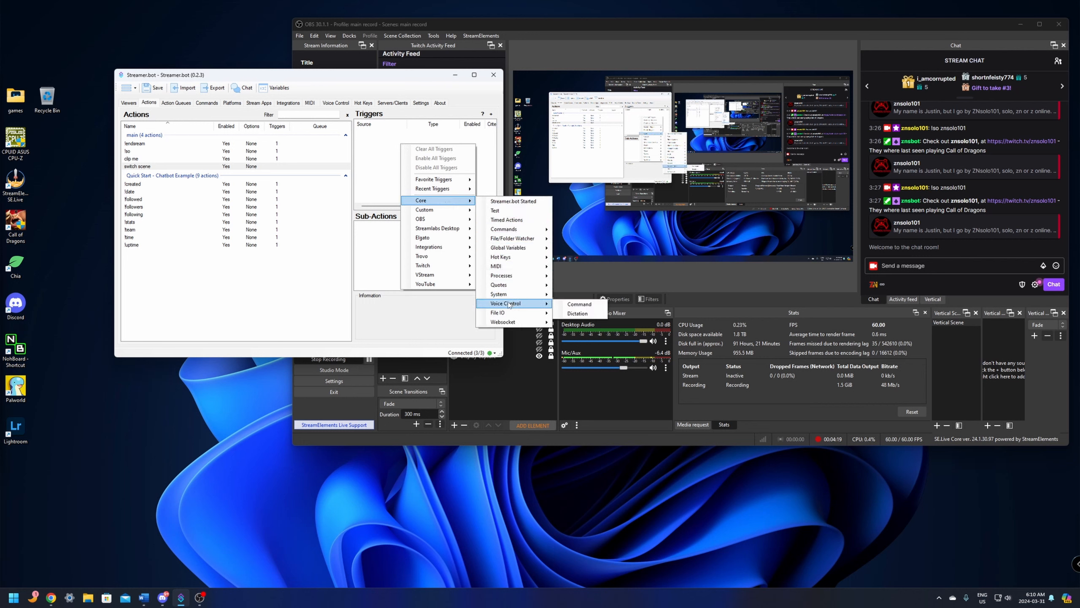
pyautogui.click(583, 304)
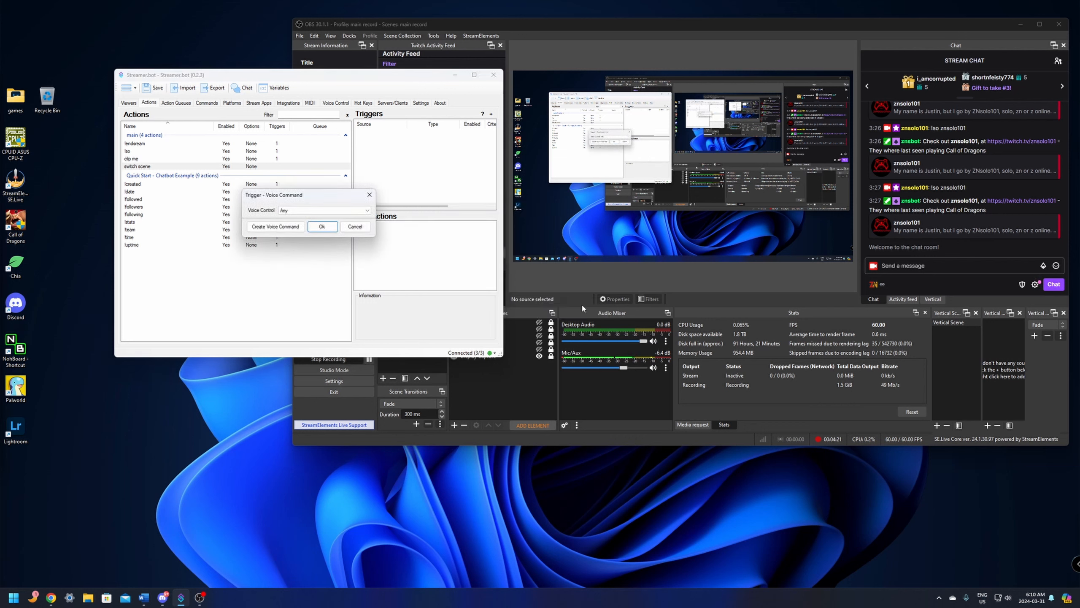
pyautogui.click(300, 211)
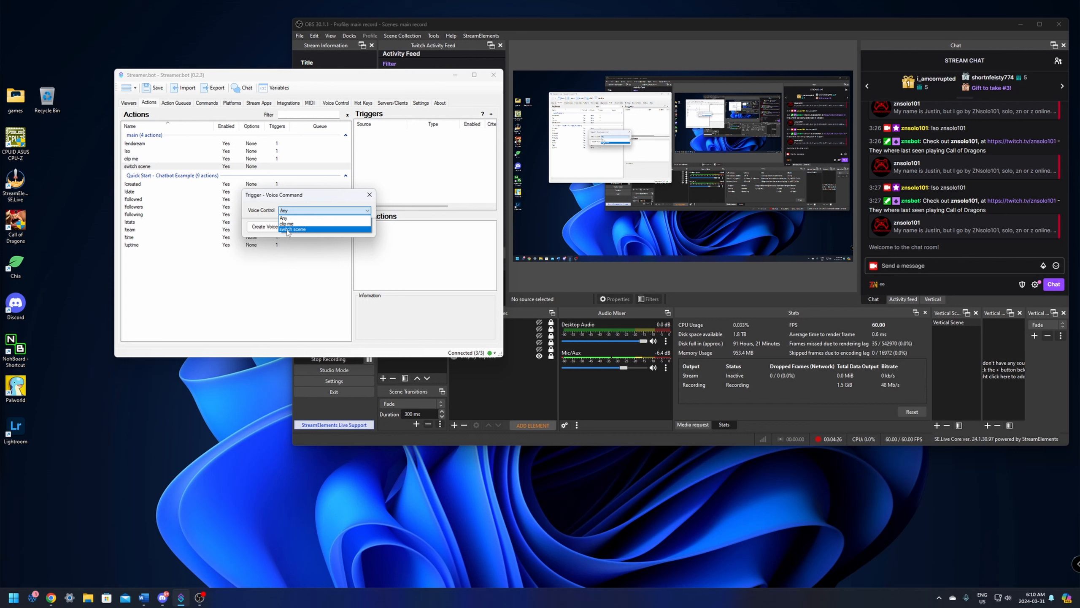
pyautogui.click(288, 230)
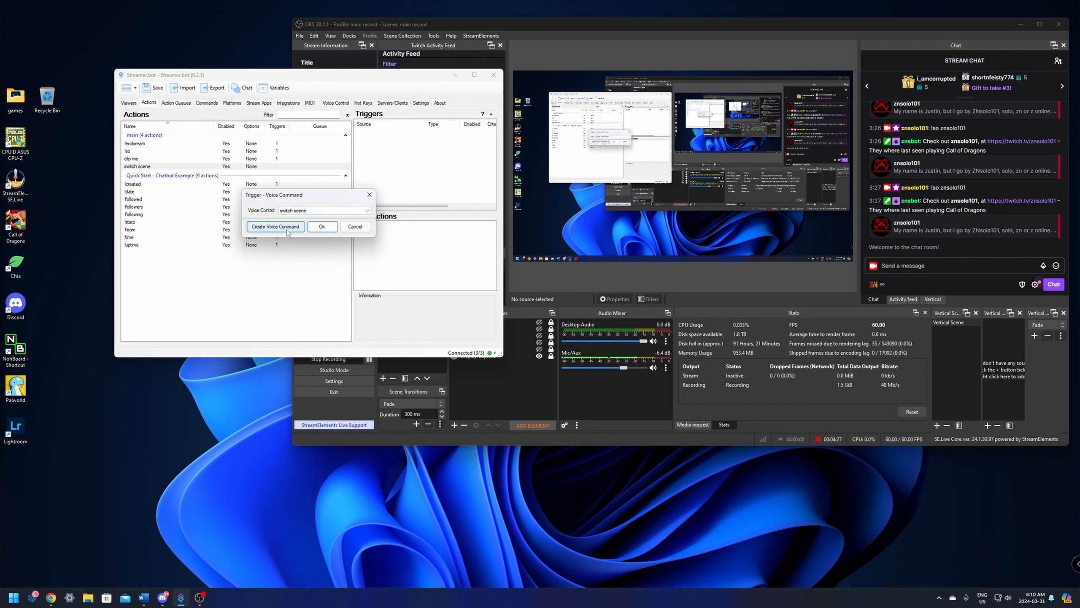
pyautogui.click(329, 231)
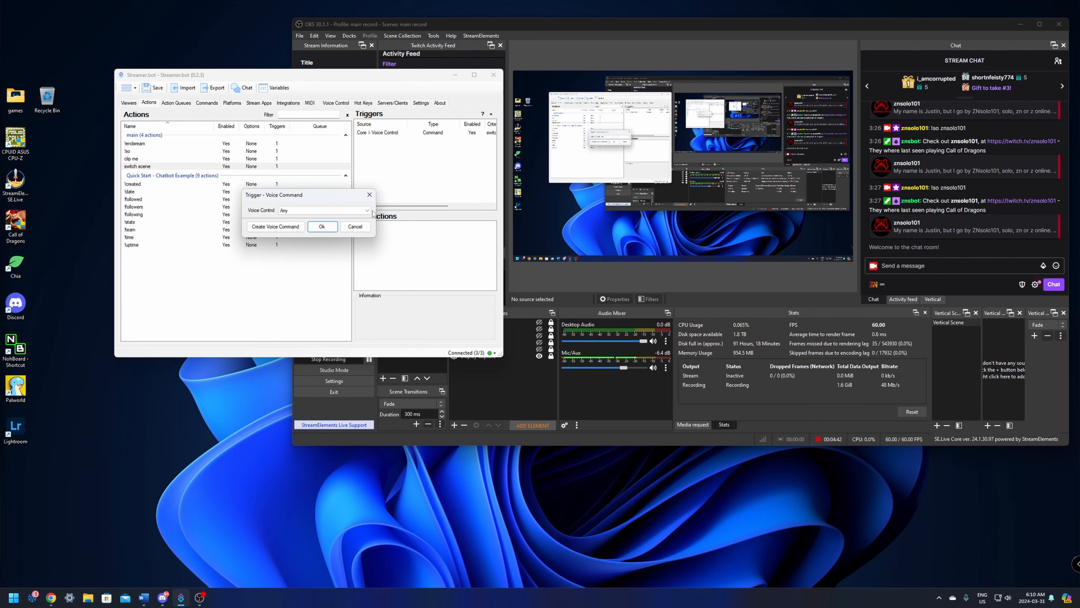
pyautogui.click(322, 226)
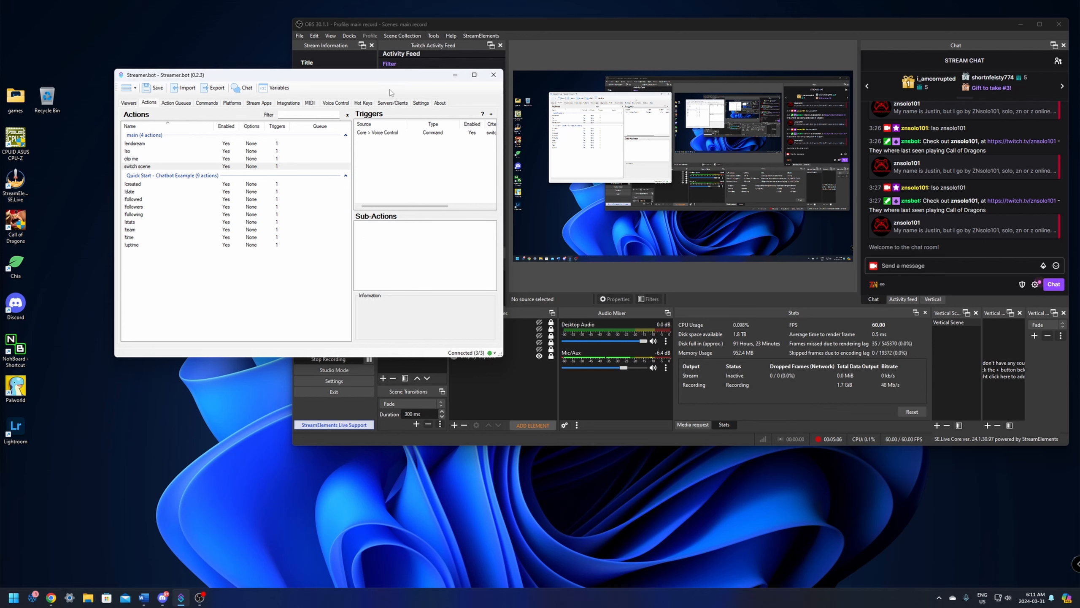
# - Switch to OBS and assign the hotkey Ctrl + Alt + Shift + F8 to switching to the "face cam" scene
pyautogui.moveTo(382, 76); pyautogui.dragTo(293, 137)
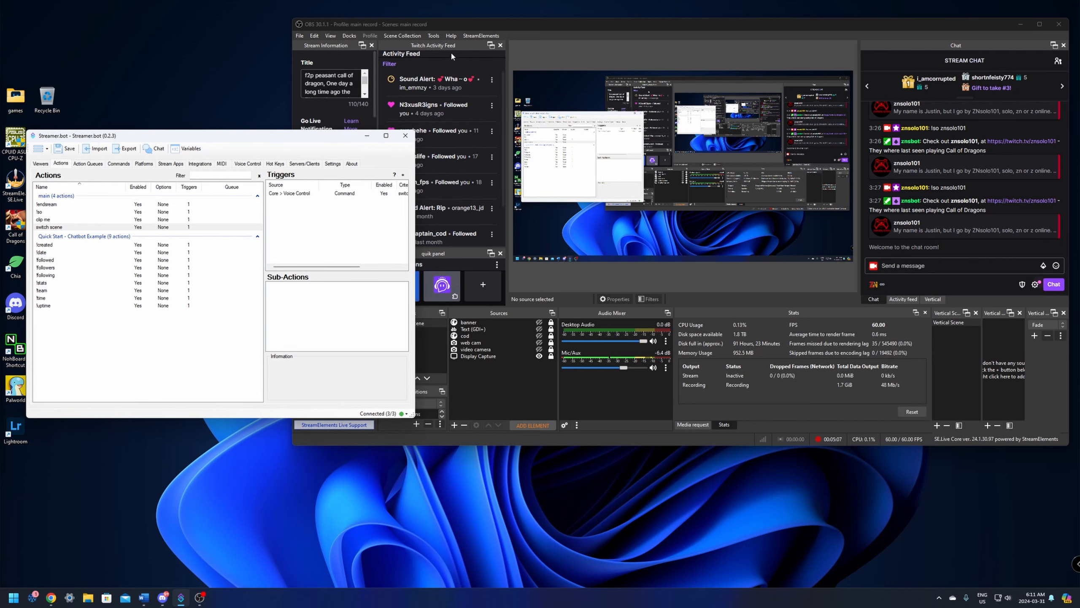
pyautogui.click(574, 23)
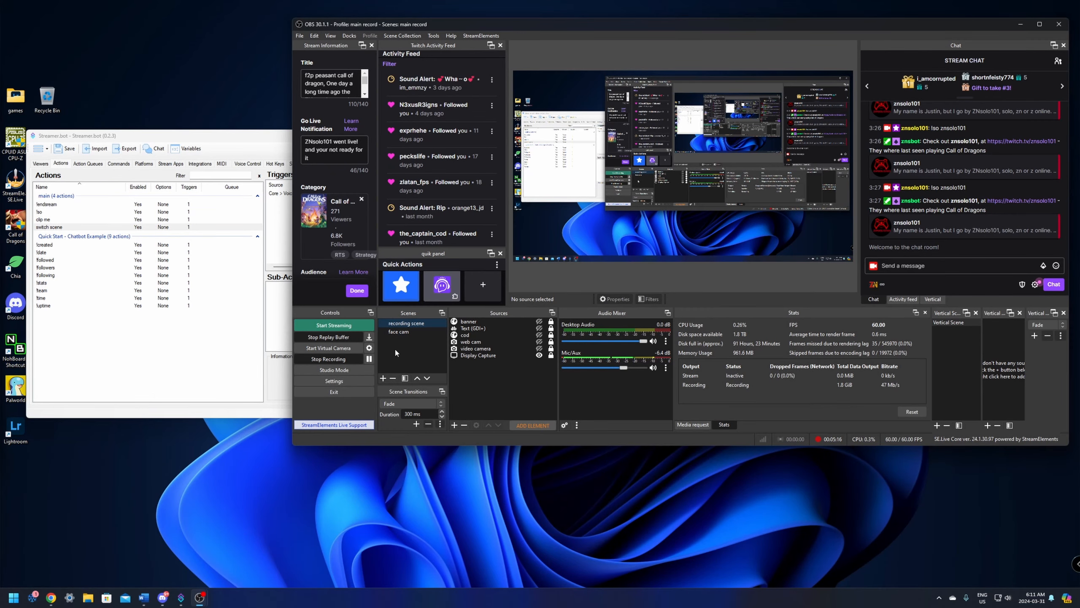
pyautogui.click(332, 382)
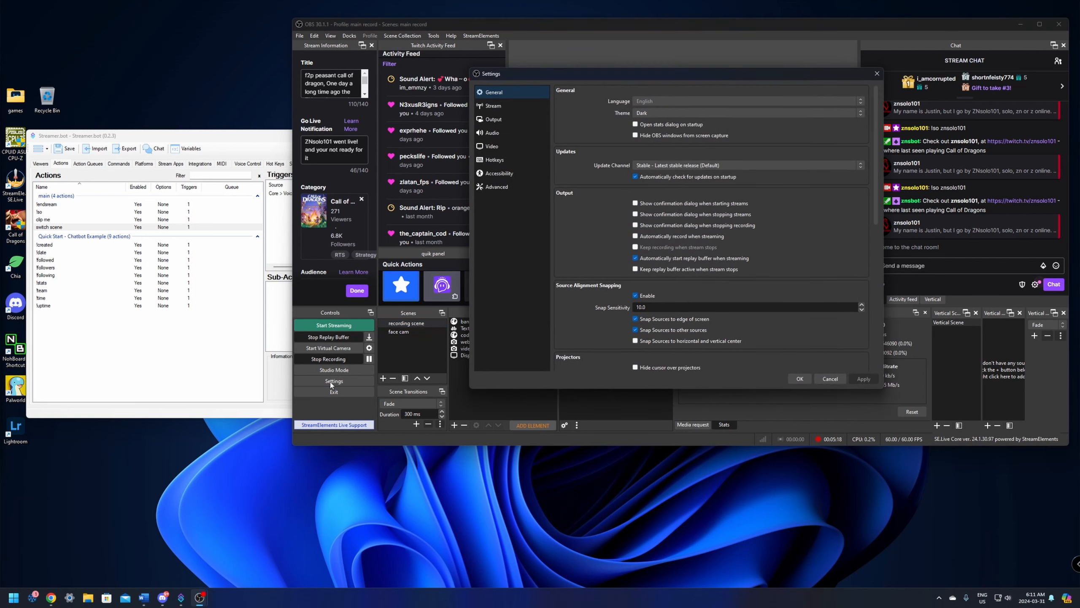
pyautogui.click(504, 161)
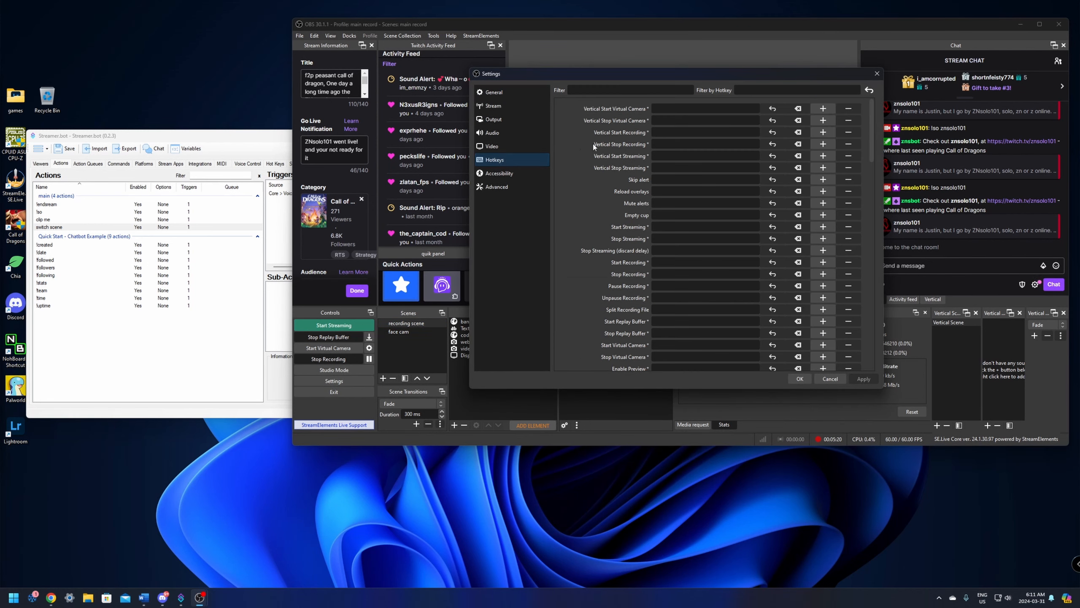
pyautogui.scroll(-7, 594, 147)
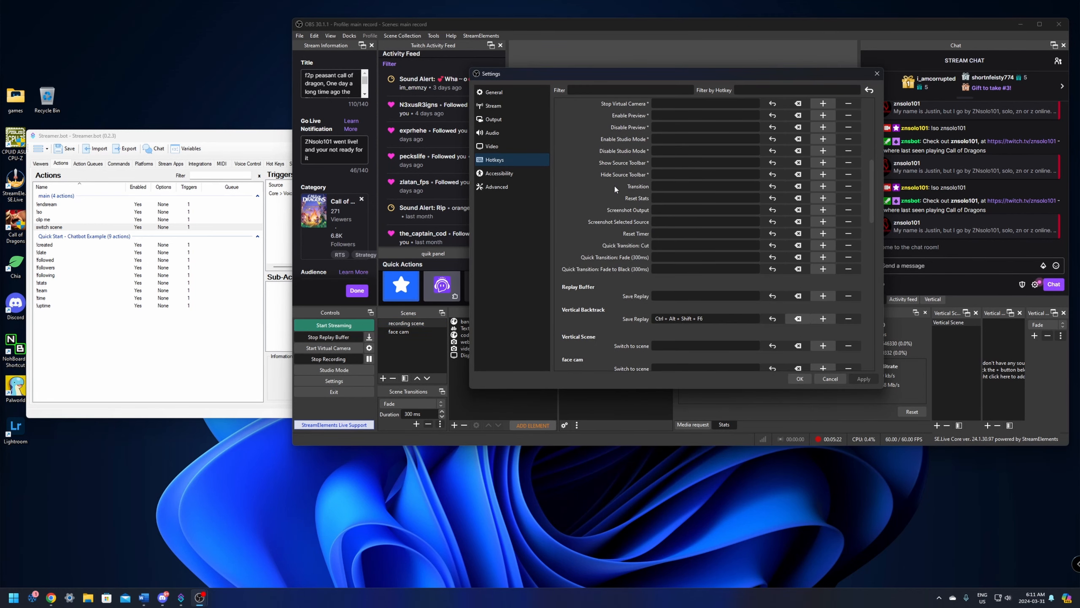
pyautogui.scroll(-3, 615, 186)
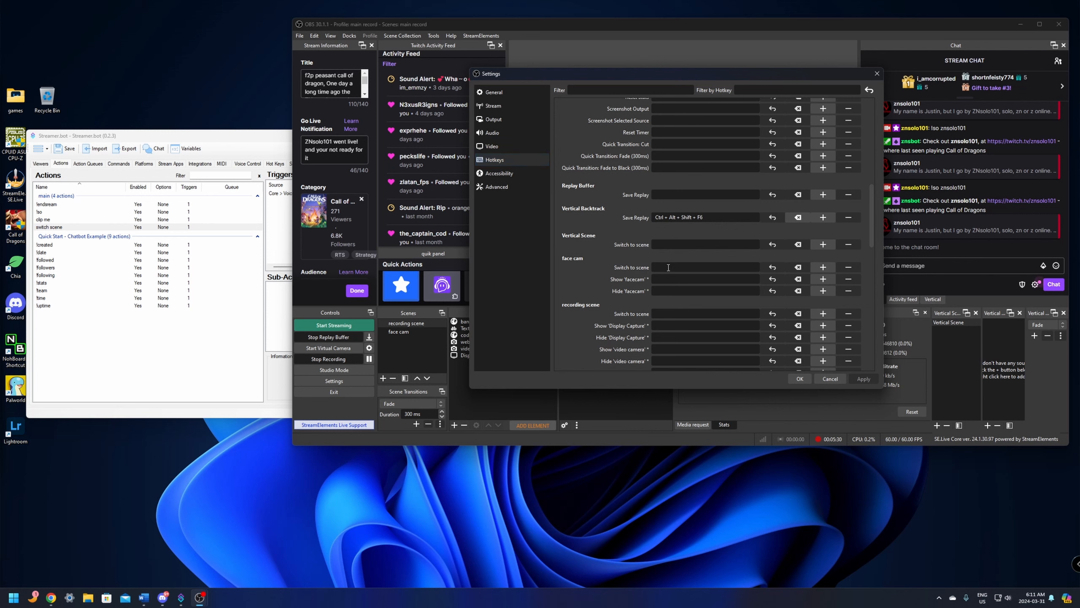
pyautogui.click(669, 267)
pyautogui.hotkey('ctrl', 'alt', 'shift')
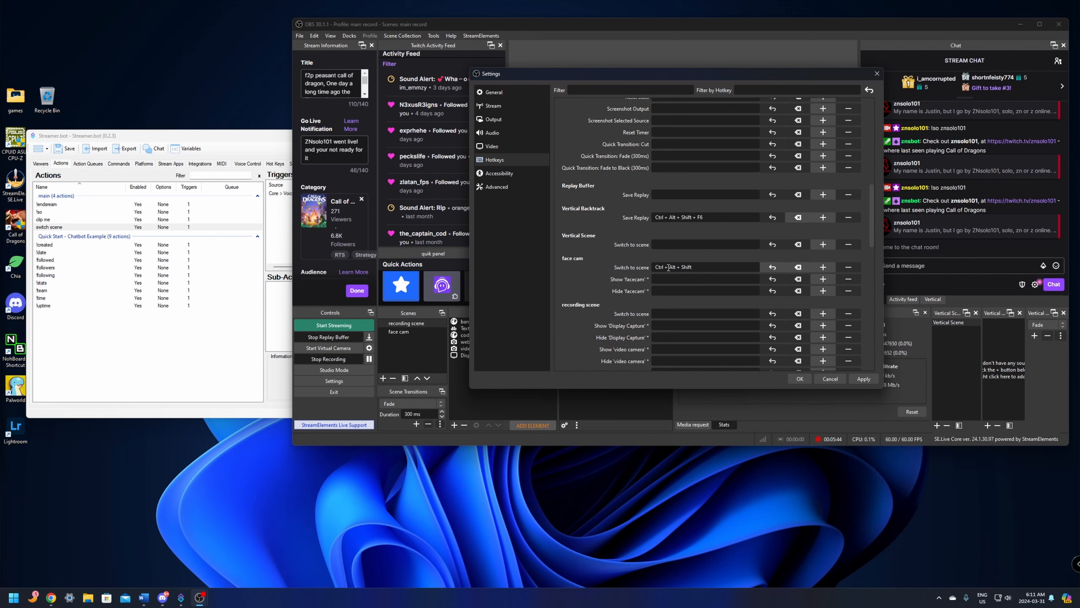
pyautogui.click(799, 169)
pyautogui.click(864, 379)
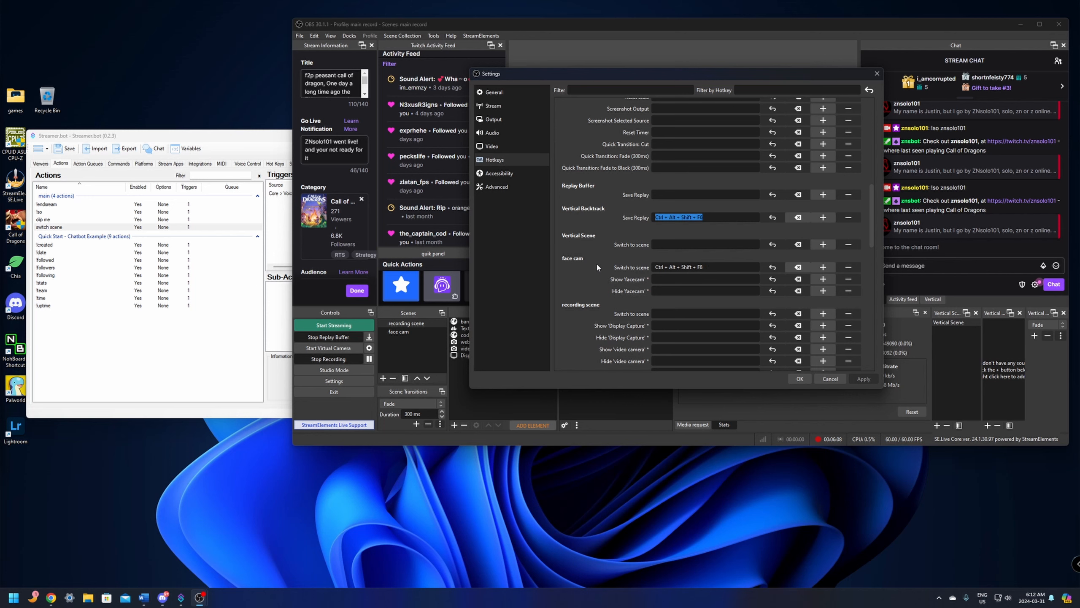
pyautogui.click(800, 379)
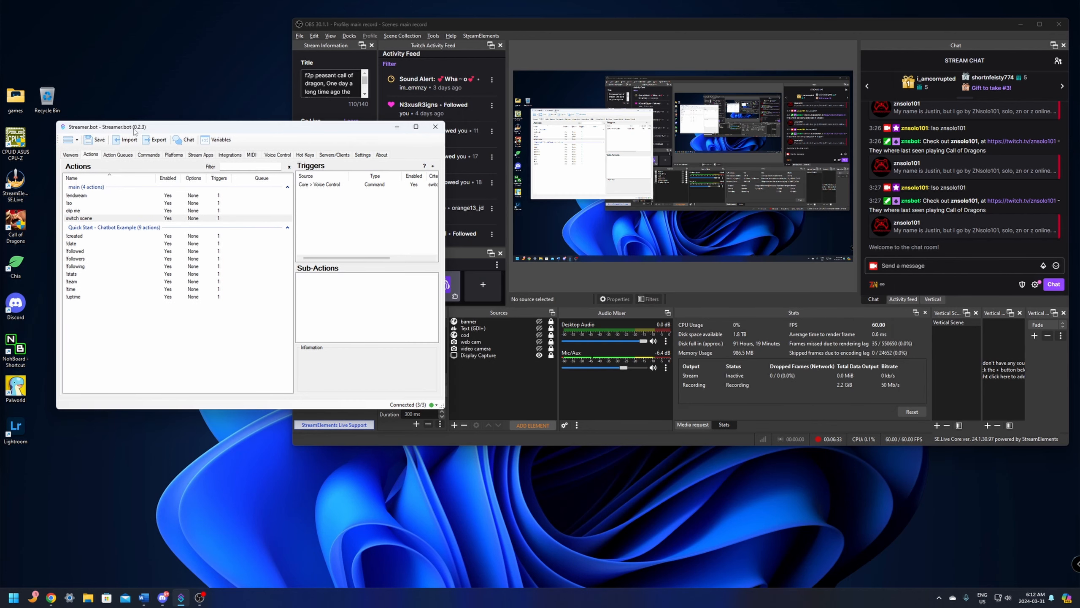
# - Add a Keyboard Press sub-action for Ctrl + Alt + Shift + F8 to the "switch scene" action
pyautogui.click(80, 219)
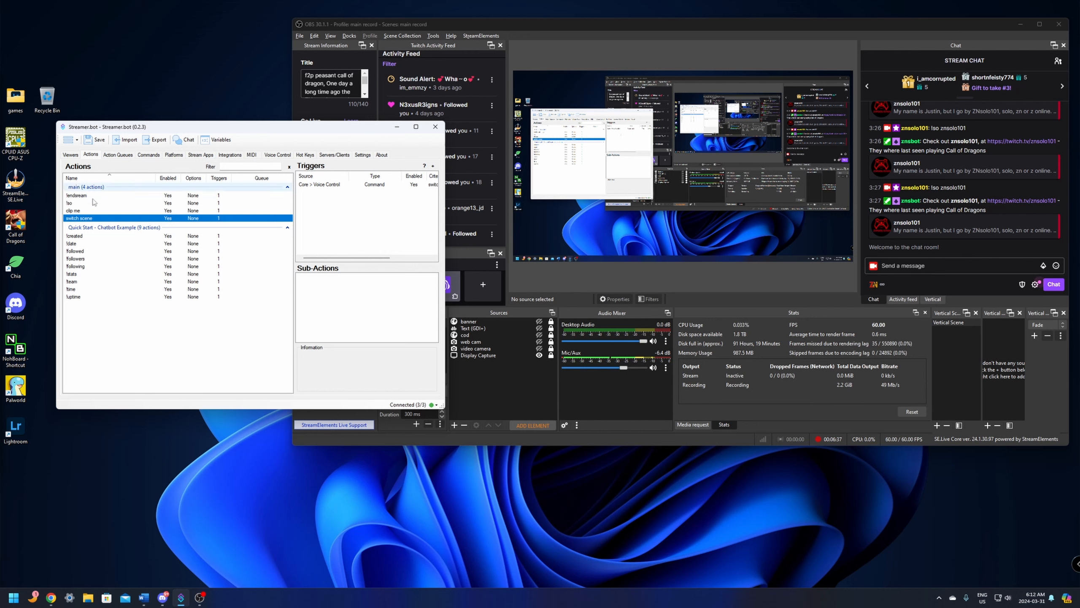
pyautogui.rightClick(329, 291)
pyautogui.moveTo(363, 315)
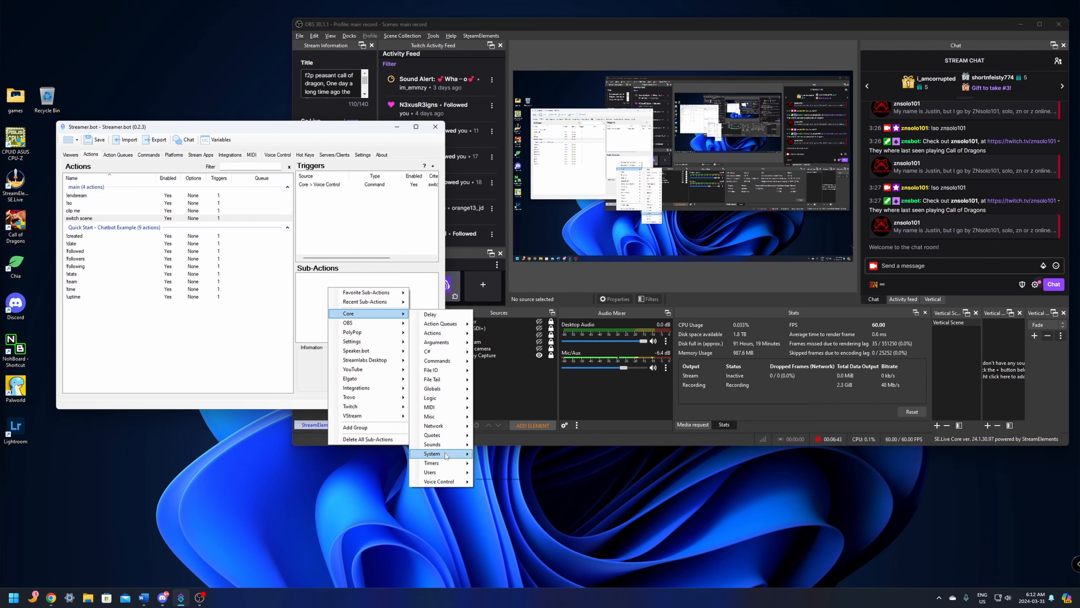
pyautogui.moveTo(446, 456)
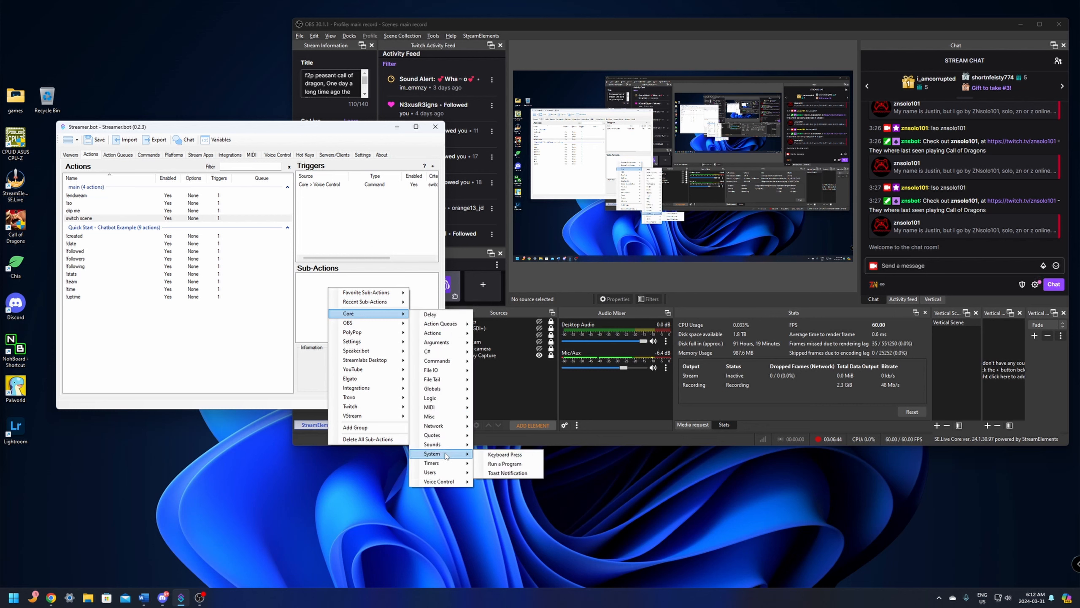
pyautogui.click(505, 454)
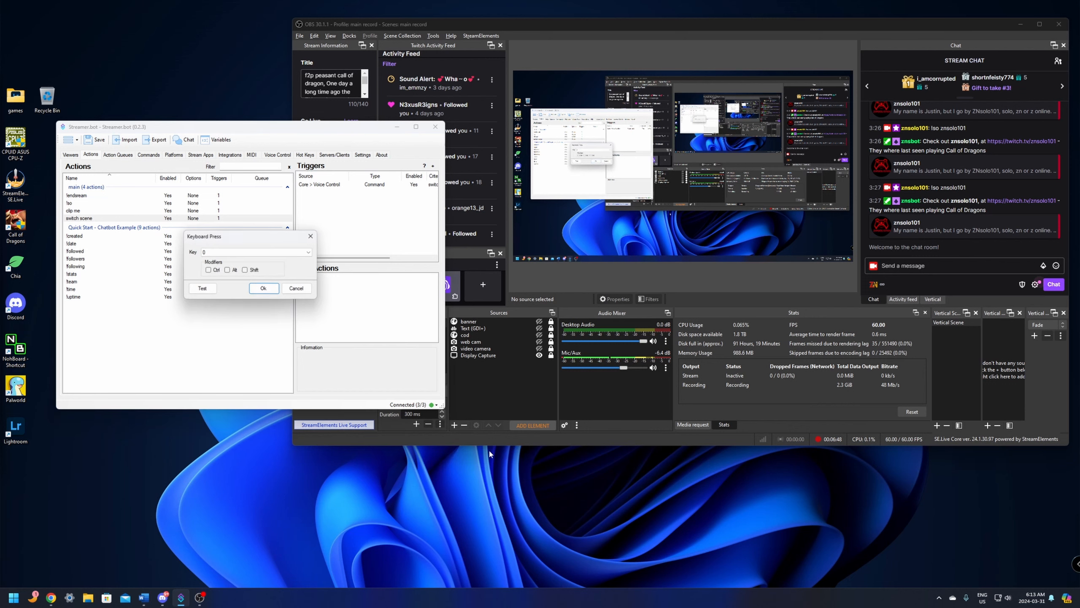
pyautogui.click(208, 270)
pyautogui.click(227, 270)
pyautogui.click(257, 252)
pyautogui.scroll(-4, 247, 309)
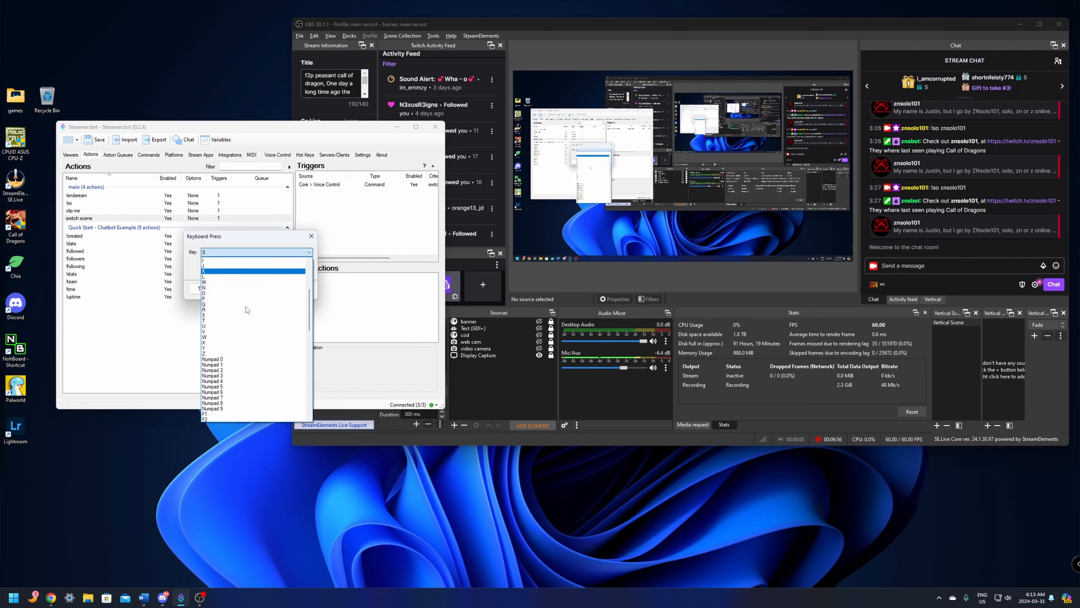
pyautogui.scroll(-6, 248, 310)
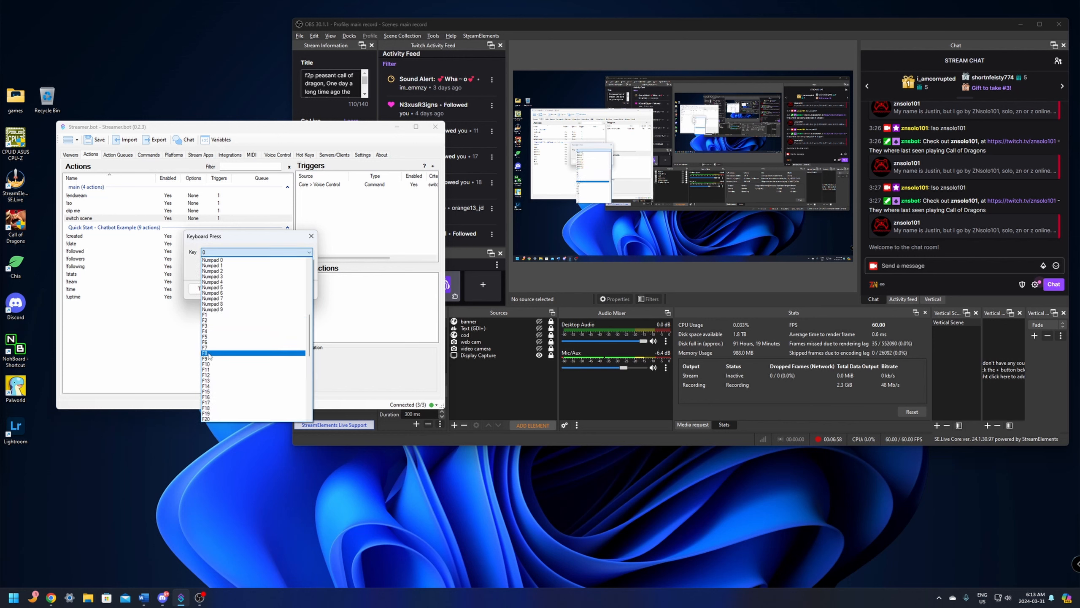
pyautogui.click(209, 354)
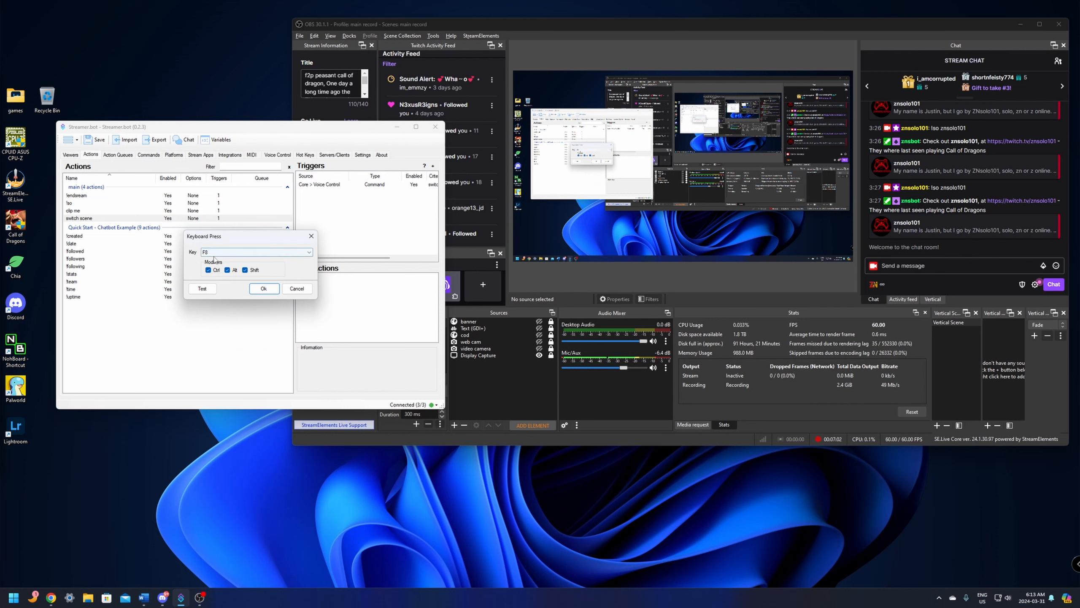
pyautogui.click(264, 288)
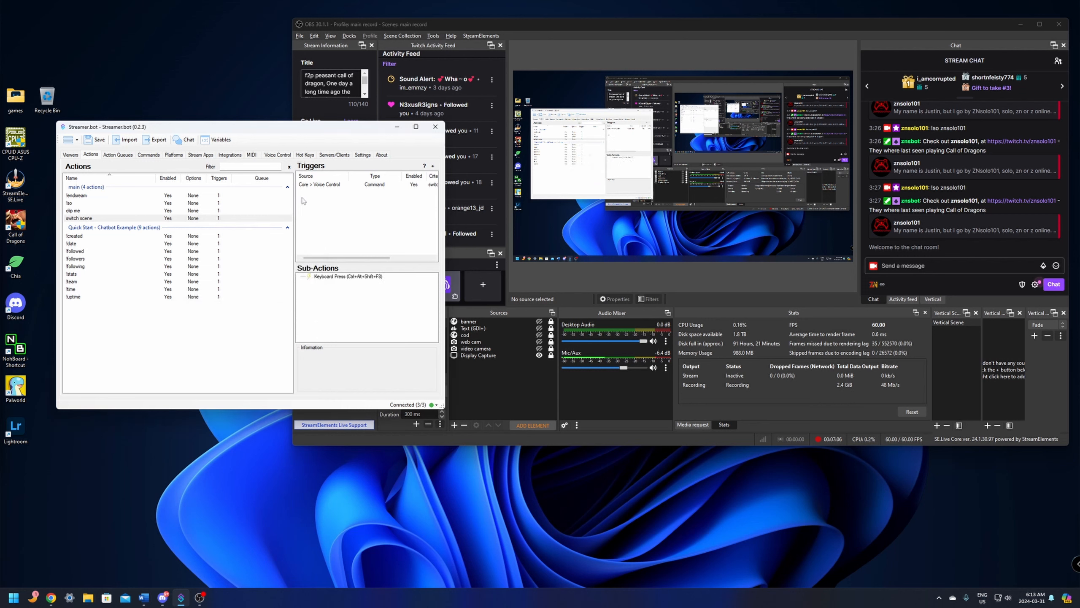
# - Start a Play Sound sub-action for the "switch scene" action, keeping Application Default as its audio device
pyautogui.rightClick(350, 294)
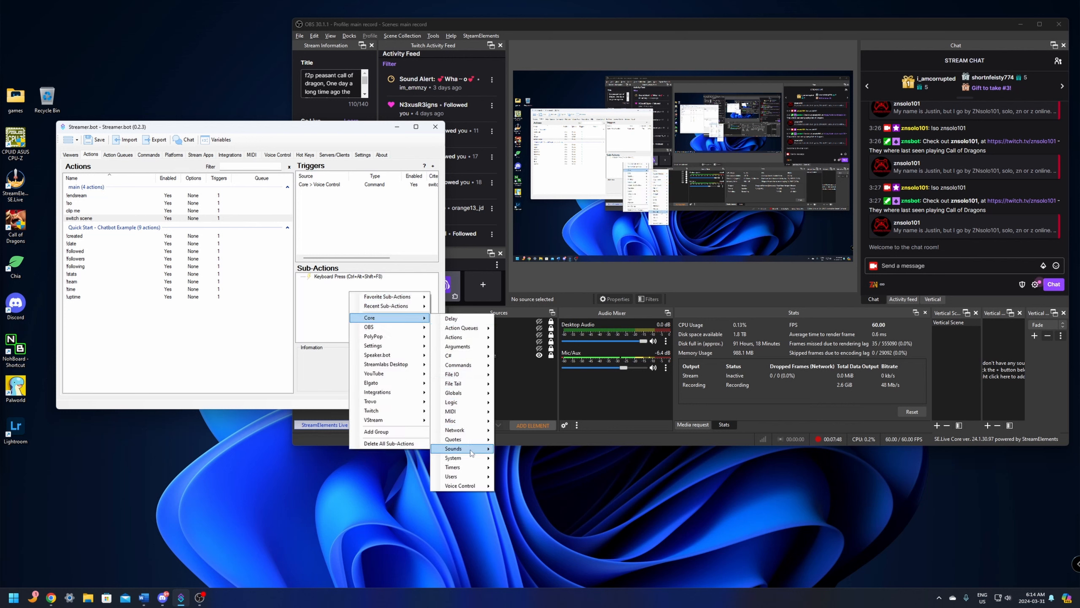
pyautogui.moveTo(468, 449)
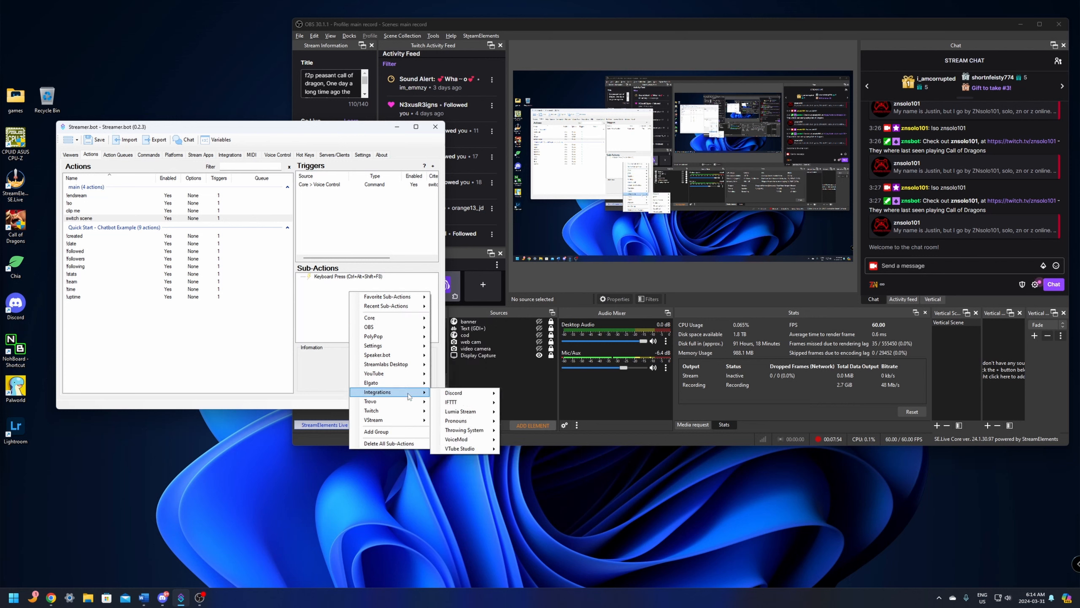
pyautogui.moveTo(395, 323)
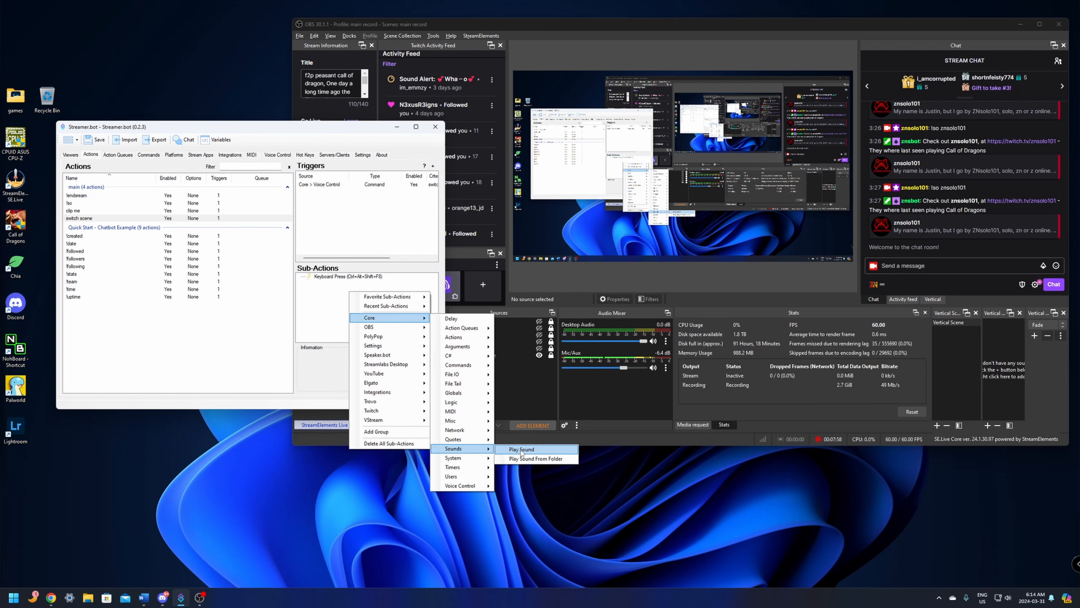
pyautogui.click(522, 450)
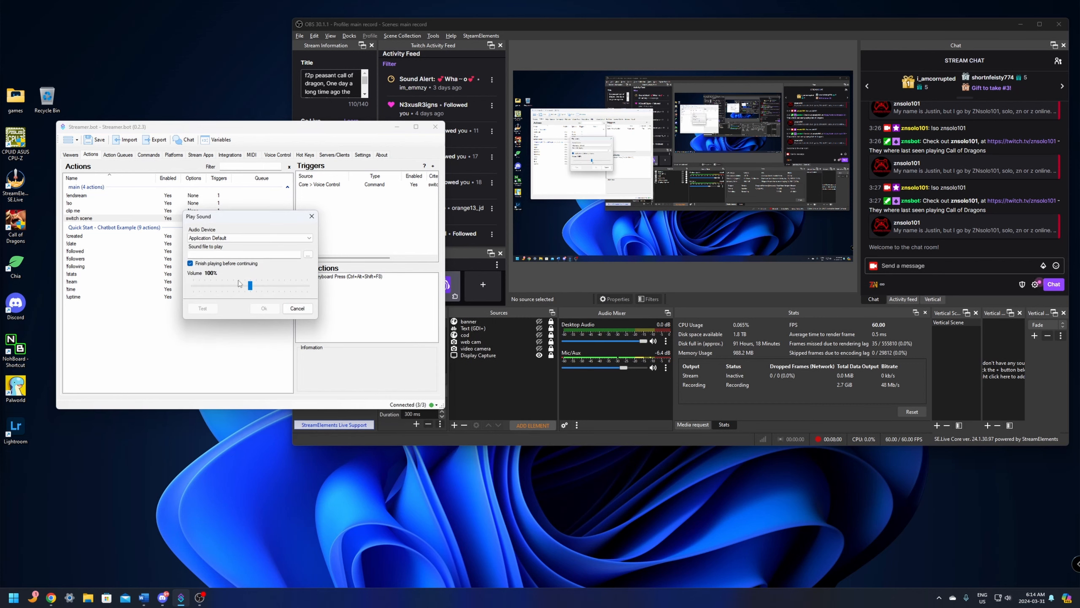
pyautogui.click(241, 238)
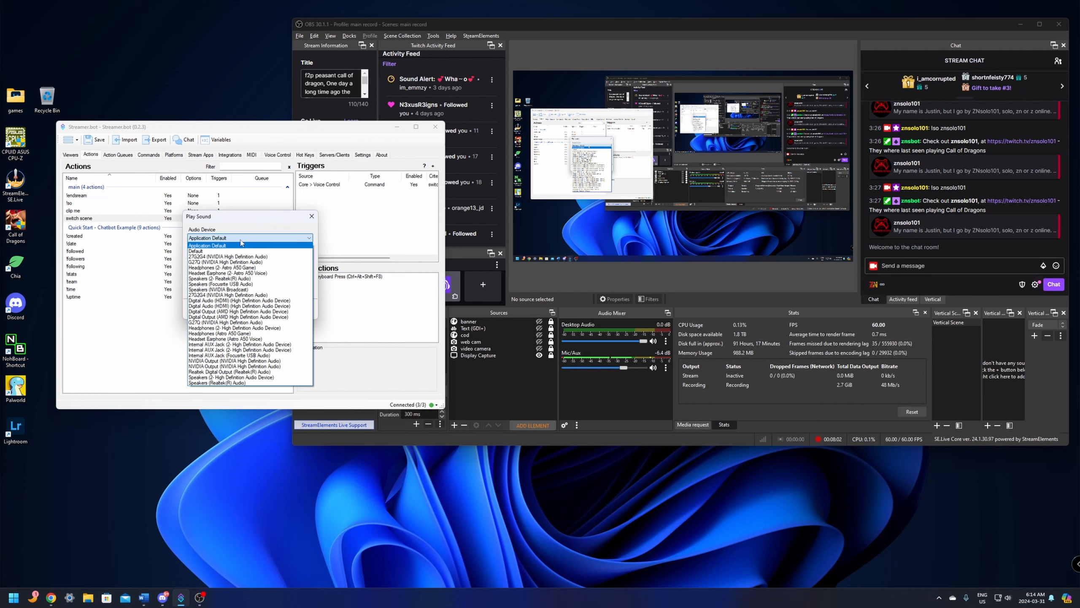
pyautogui.click(240, 243)
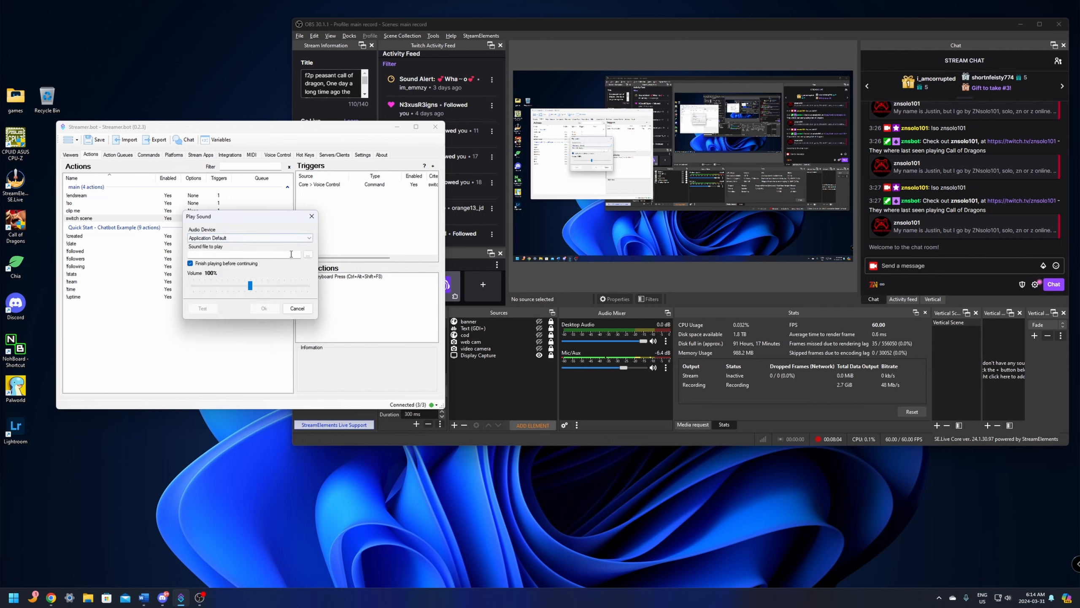
# - Choose the sound file "solo robo" from the youtube Channel folder and save the sub-action with its volume at 44%
pyautogui.click(308, 254)
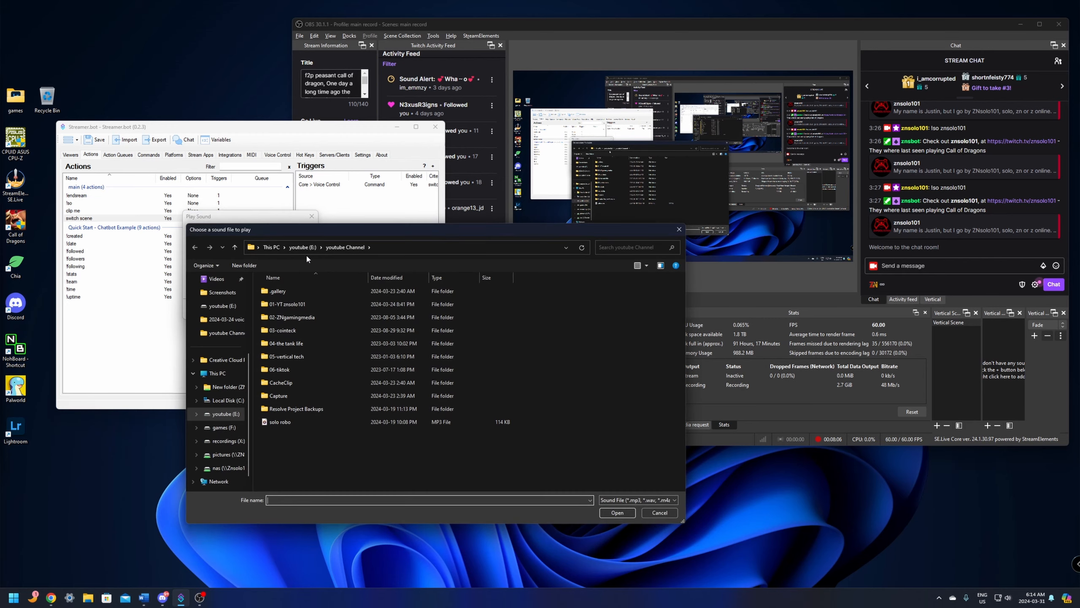
pyautogui.click(307, 422)
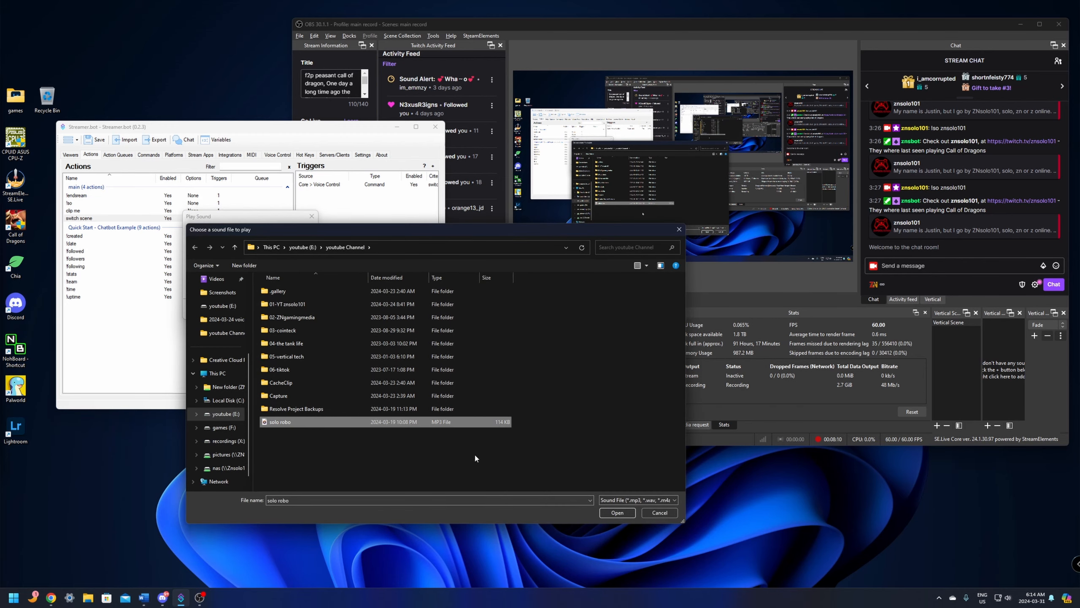
pyautogui.click(617, 513)
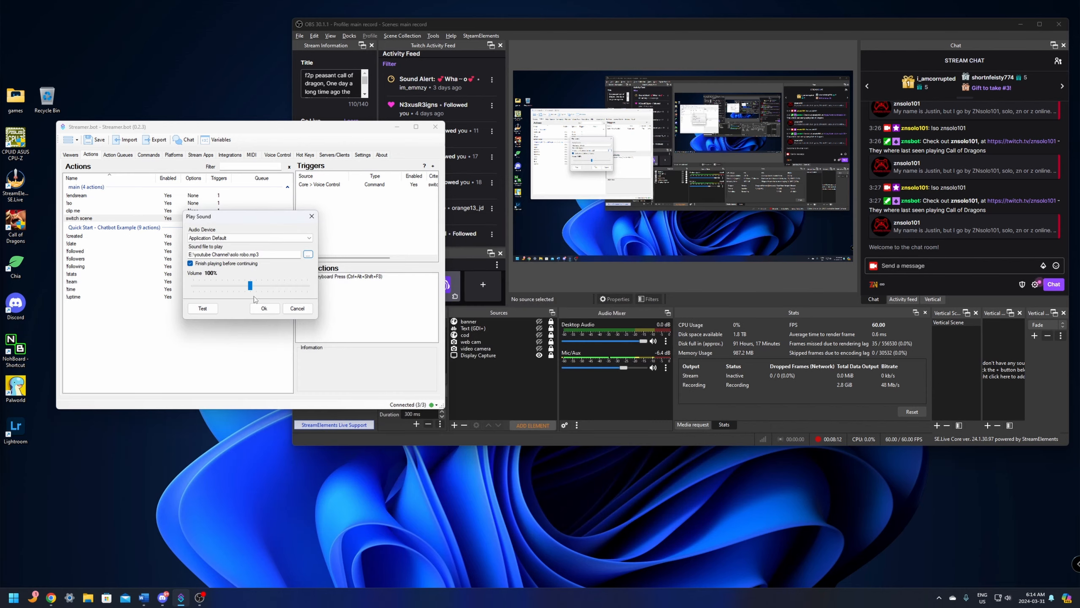
pyautogui.moveTo(250, 286); pyautogui.dragTo(221, 292)
pyautogui.click(264, 309)
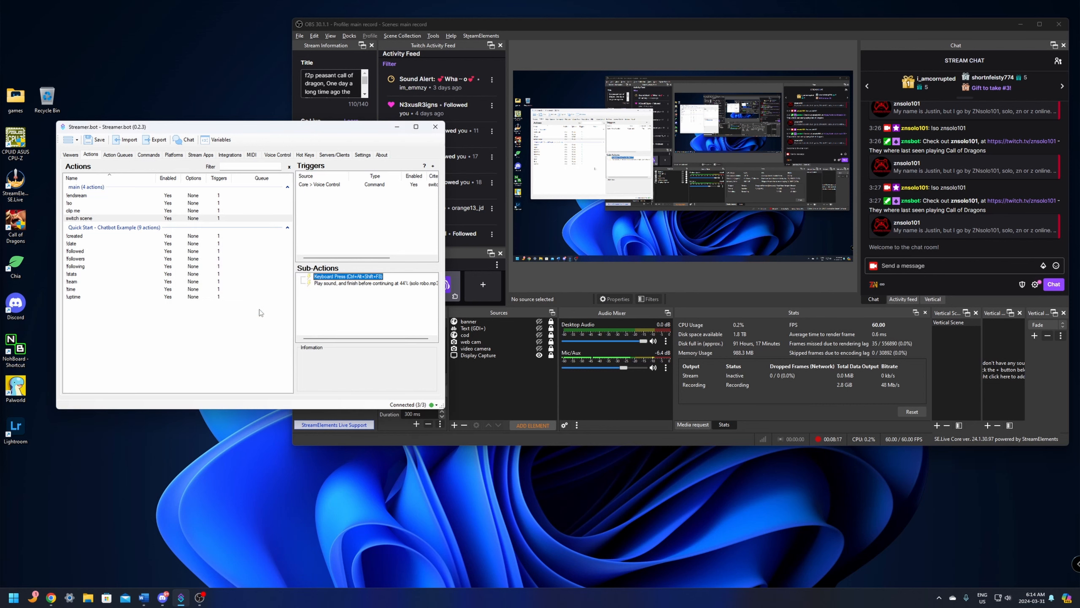